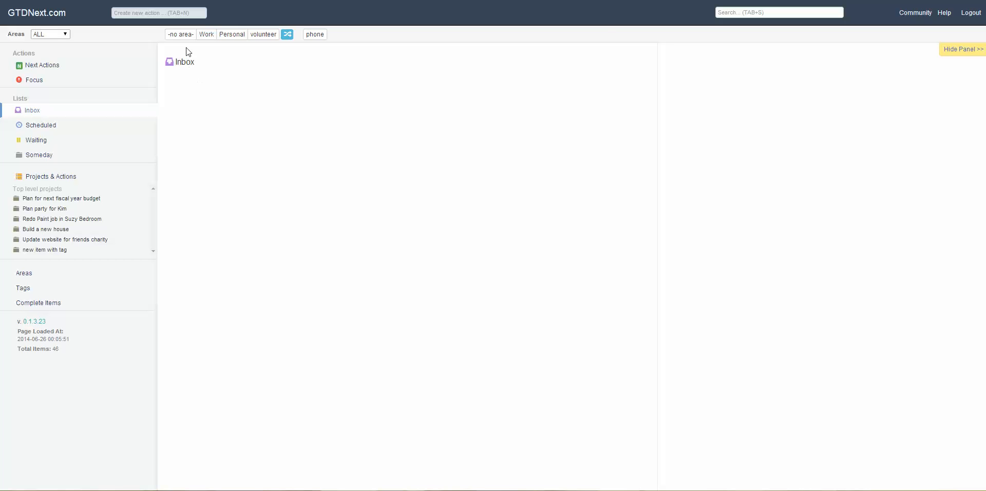
# Add two quick inbox actions named "Action 1" and "Action 2"
pyautogui.click(160, 14)
pyautogui.press('Escape')
pyautogui.click(153, 13)
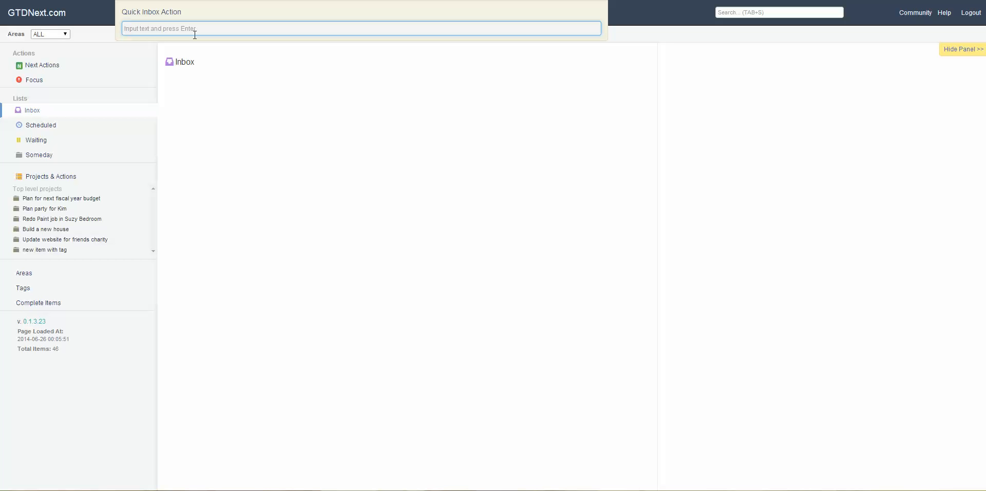
pyautogui.write('Action 1')
pyautogui.press('Return')
pyautogui.write('Acti')
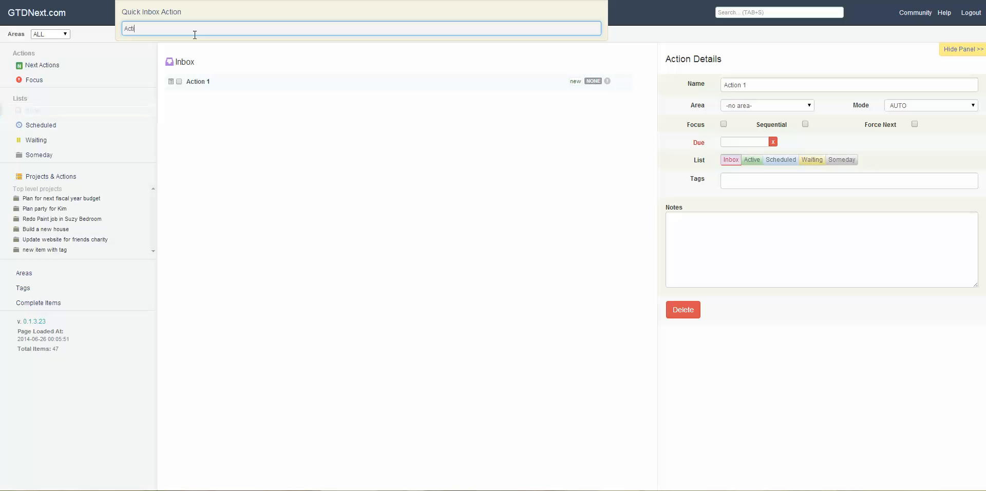
pyautogui.write('on 2')
pyautogui.press('Return')
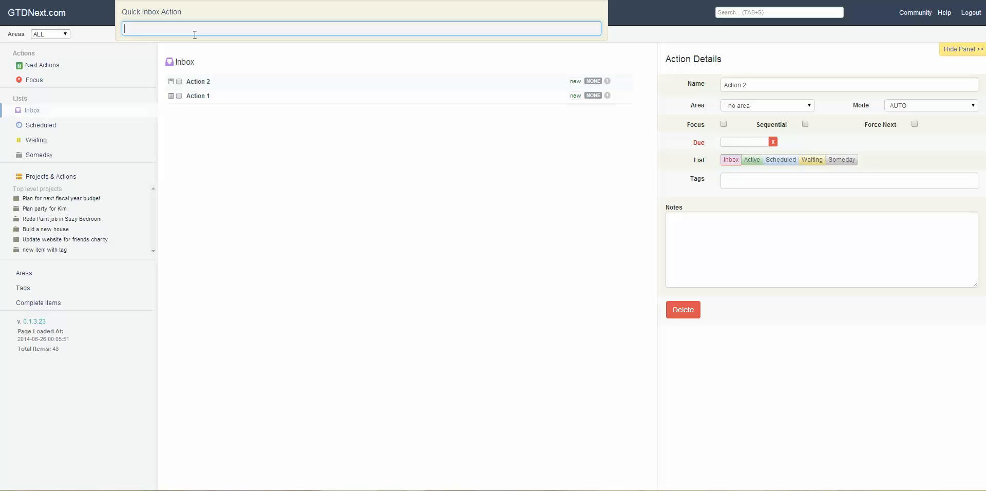
pyautogui.press('Escape')
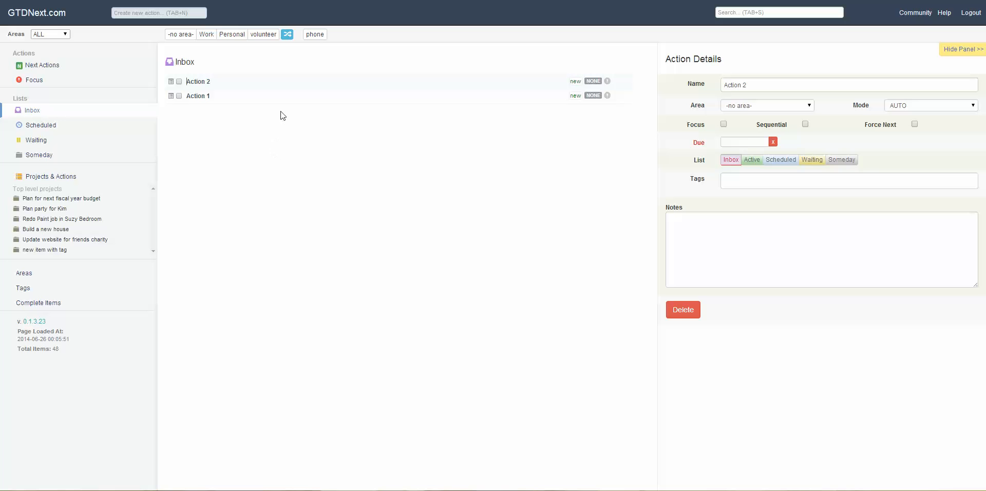
# Inspect the details of Action 1, hiding and showing the details panel and viewing the area options without choosing one
pyautogui.click(208, 97)
pyautogui.click(957, 51)
pyautogui.click(976, 73)
pyautogui.hotkey('shift', 'Return')
pyautogui.hotkey('shift', 'Return')
pyautogui.click(752, 106)
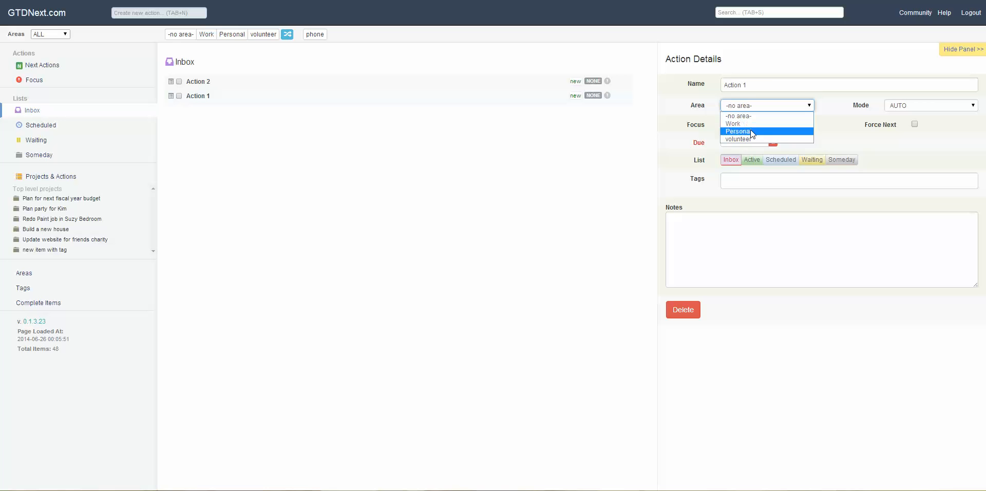
pyautogui.click(610, 146)
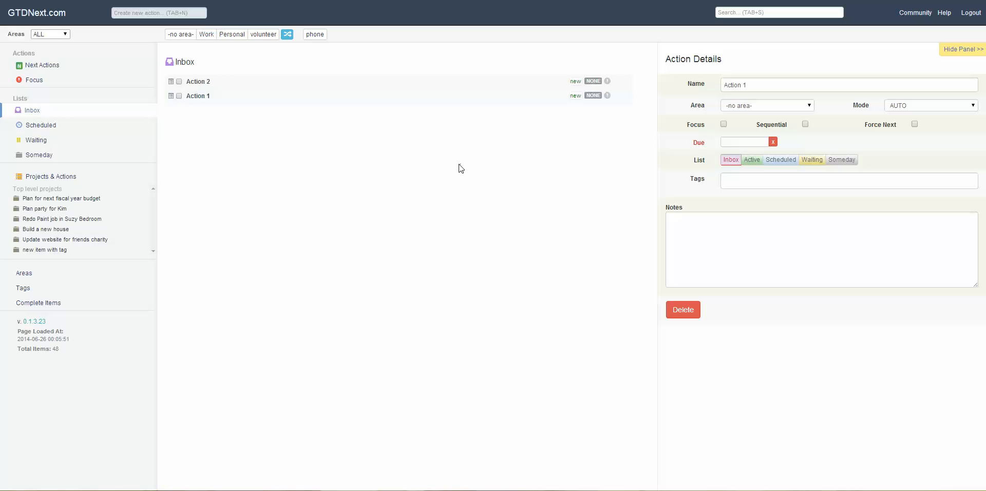
# View the defined areas, and filter Next Actions by Work and Personal before returning the filter to ALL
pyautogui.click(27, 277)
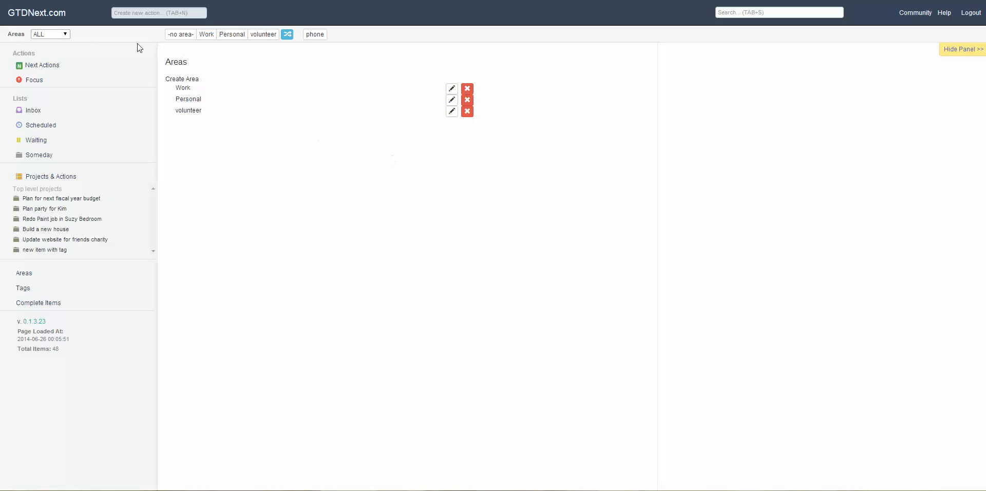
pyautogui.click(49, 65)
pyautogui.click(57, 33)
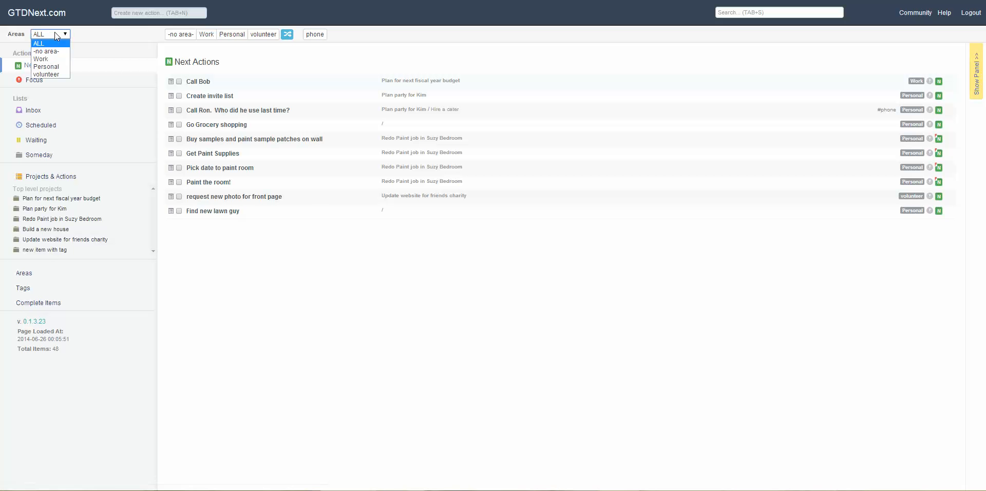
pyautogui.click(54, 59)
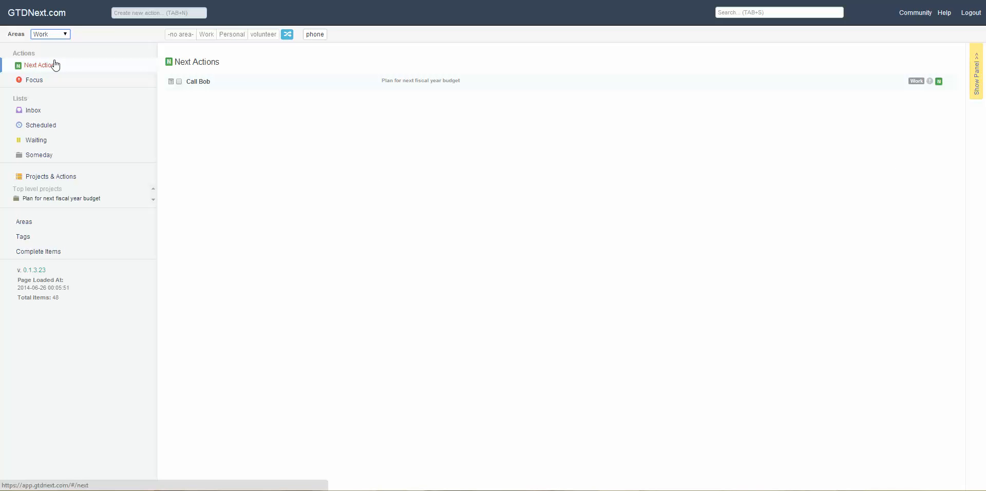
pyautogui.click(54, 34)
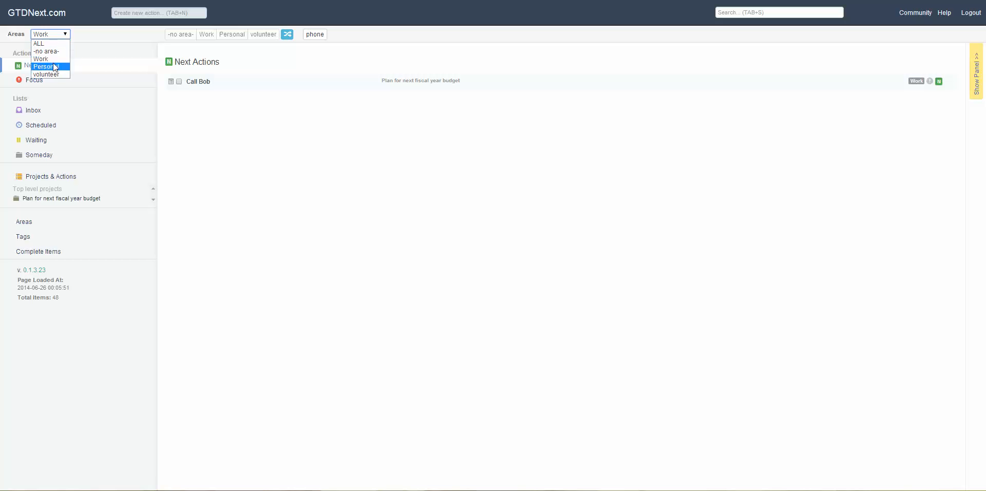
pyautogui.click(54, 66)
pyautogui.click(50, 34)
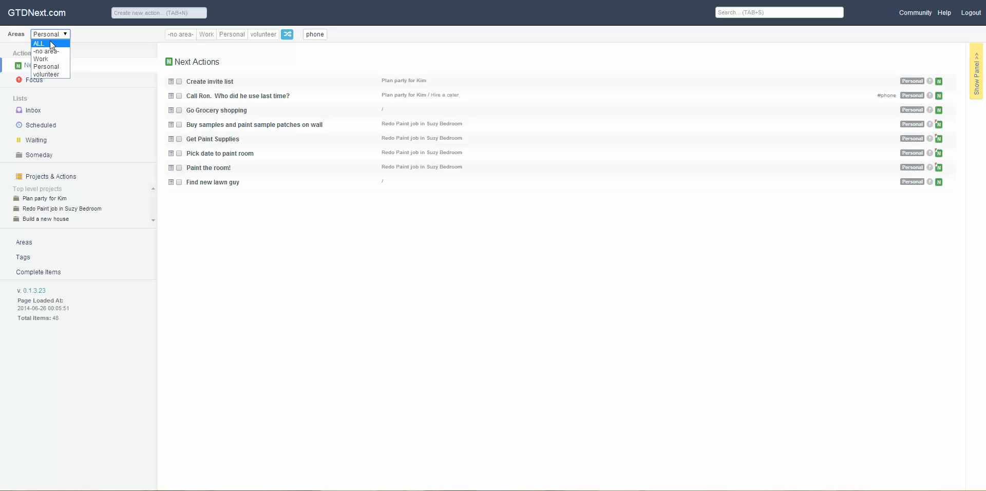
pyautogui.click(50, 43)
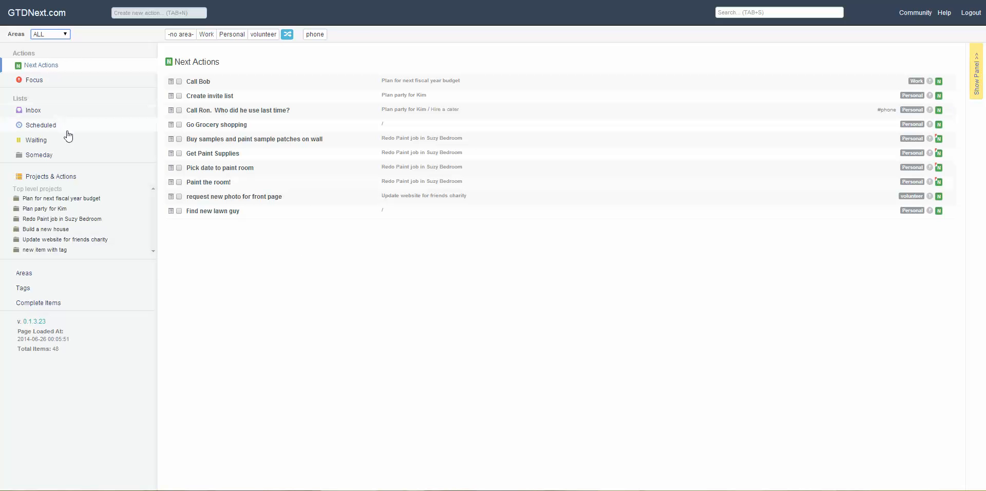
# Move both inbox actions to the Active list, assigning Action 2 to the Work area
pyautogui.click(36, 111)
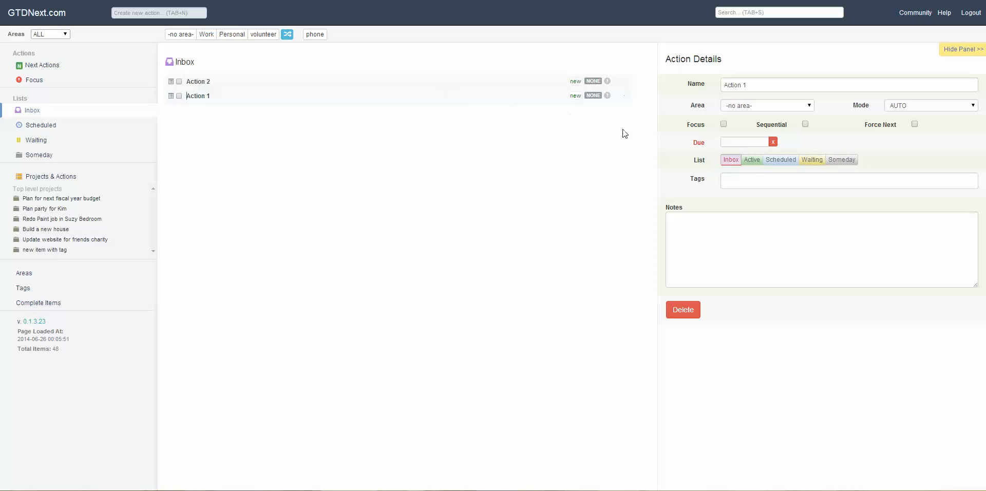
pyautogui.click(751, 161)
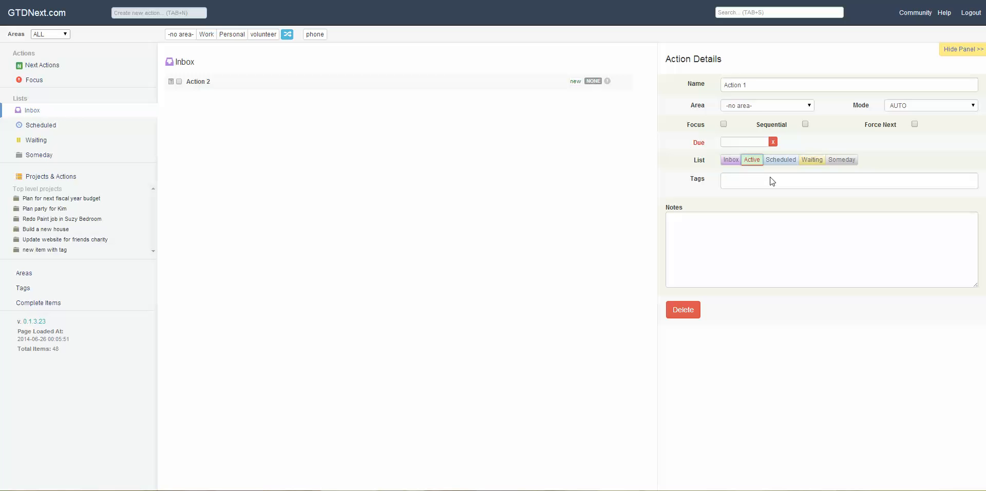
pyautogui.click(394, 83)
pyautogui.click(736, 106)
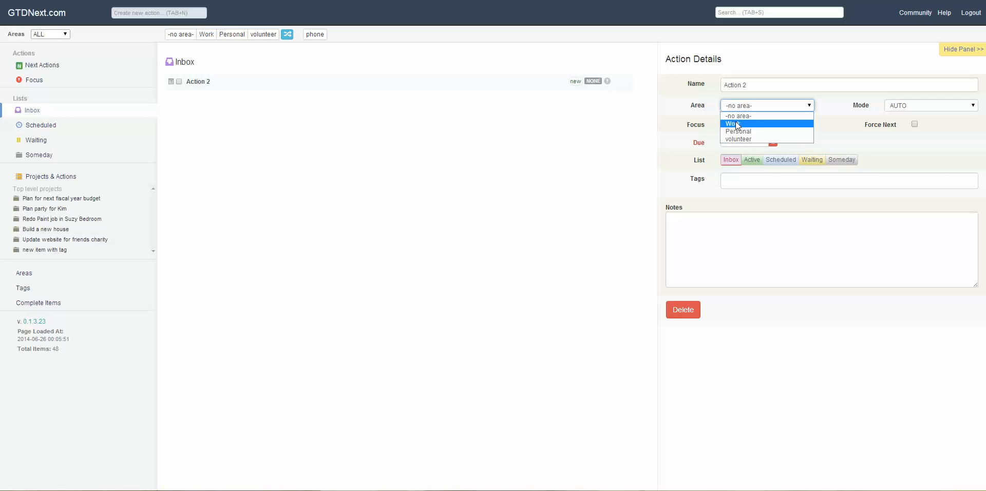
pyautogui.click(736, 125)
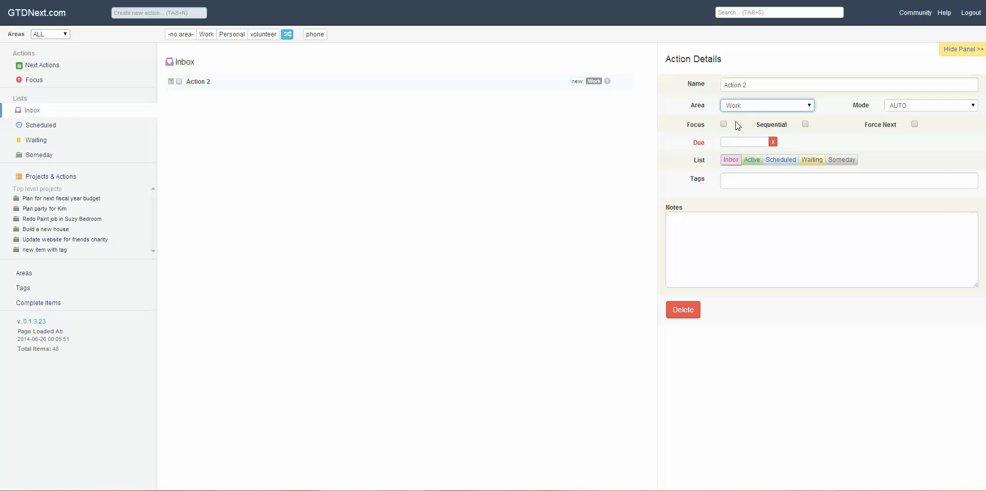
pyautogui.click(753, 160)
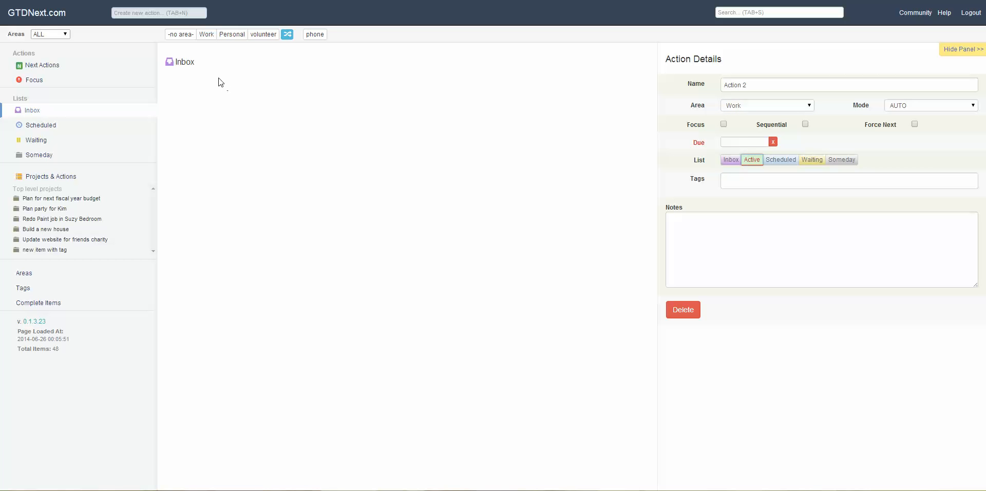
# Review Projects & Actions by expanding and collapsing all projects, and by showing and hiding the completed items
pyautogui.click(65, 176)
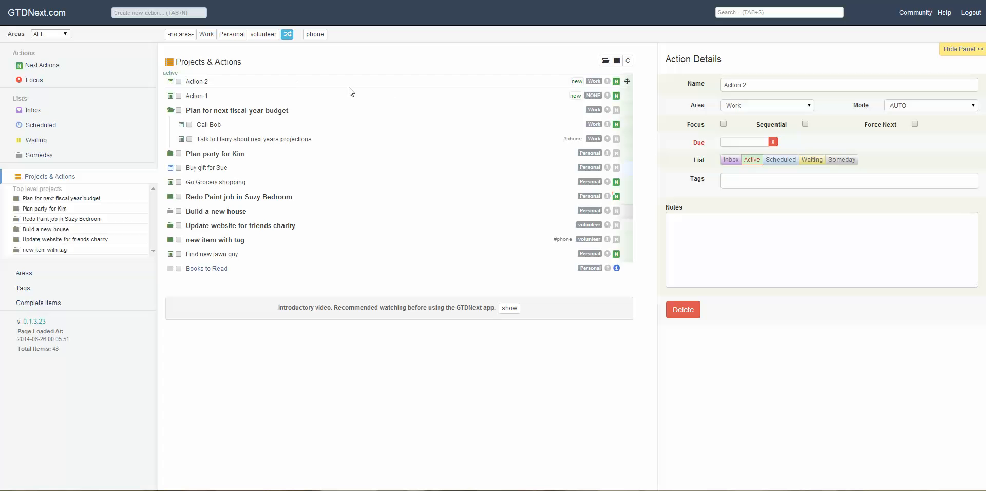
pyautogui.click(605, 62)
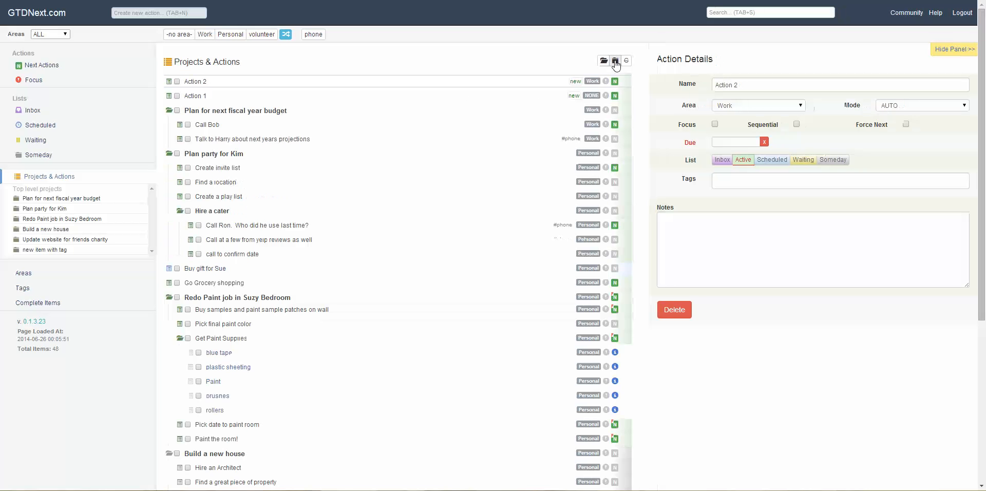
pyautogui.click(616, 61)
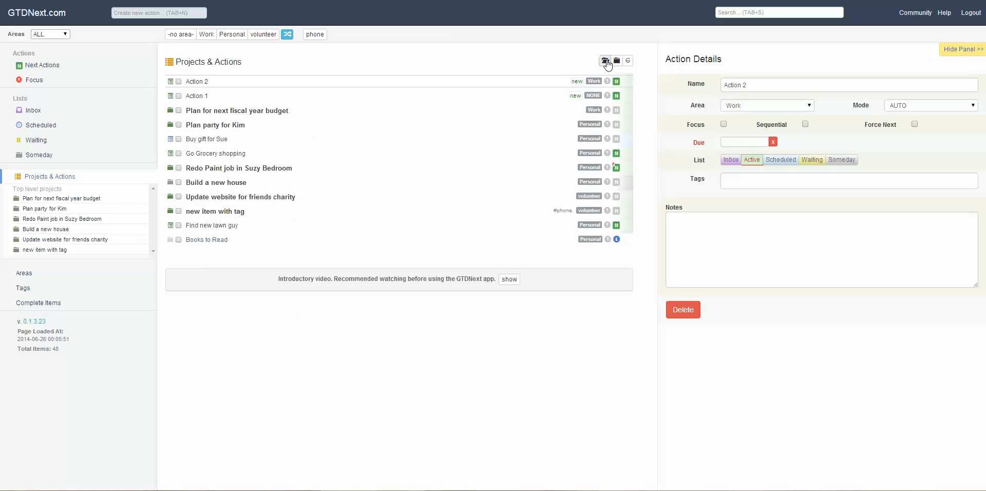
pyautogui.click(606, 62)
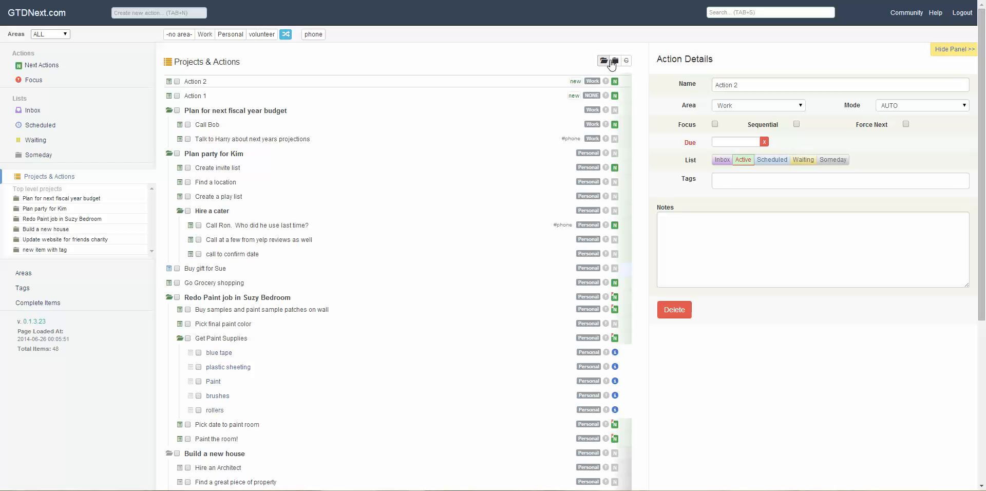
pyautogui.click(615, 62)
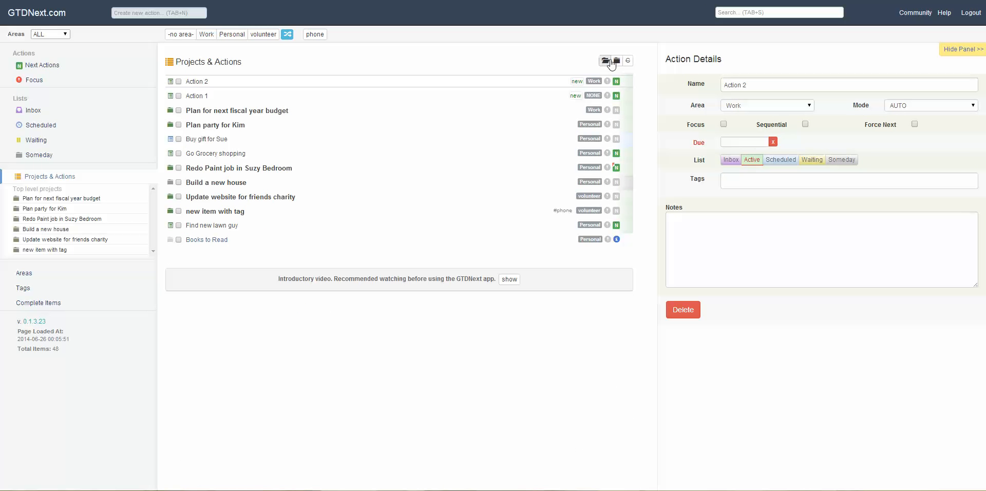
pyautogui.click(627, 62)
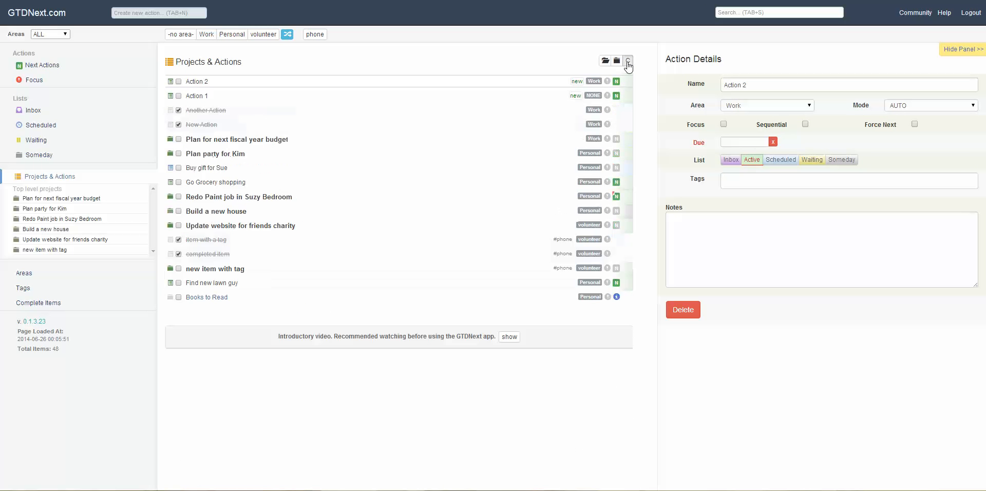
pyautogui.click(627, 62)
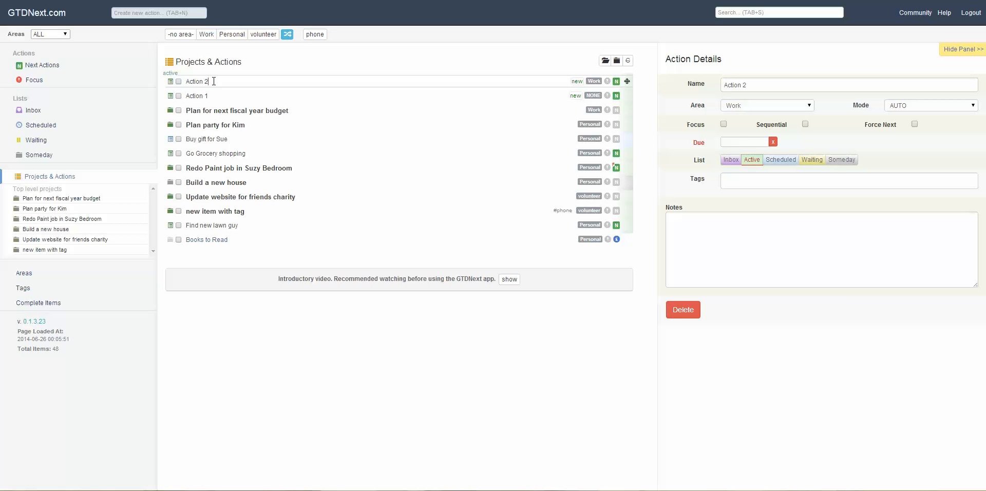
# Add "Action 3" directly below Action 2, trying it as a nested item before returning it to the top level
pyautogui.press('Return')
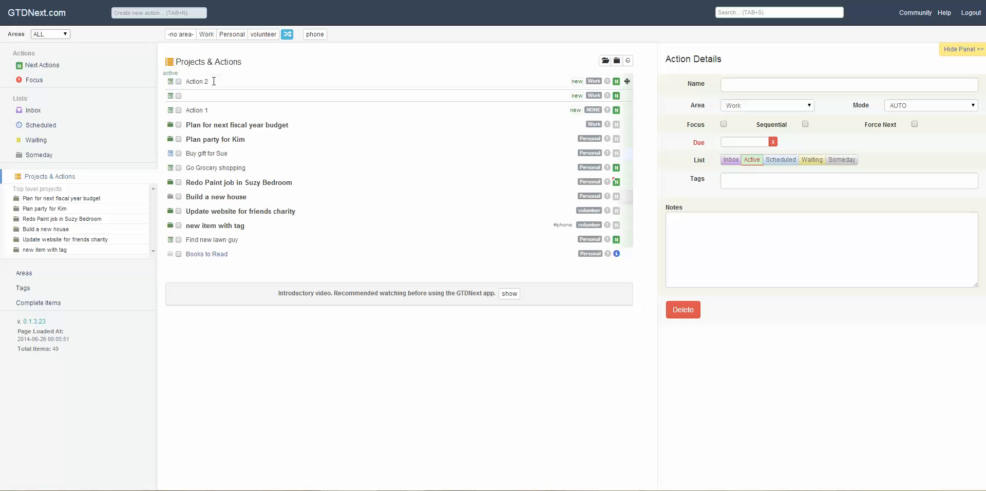
pyautogui.press('Tab')
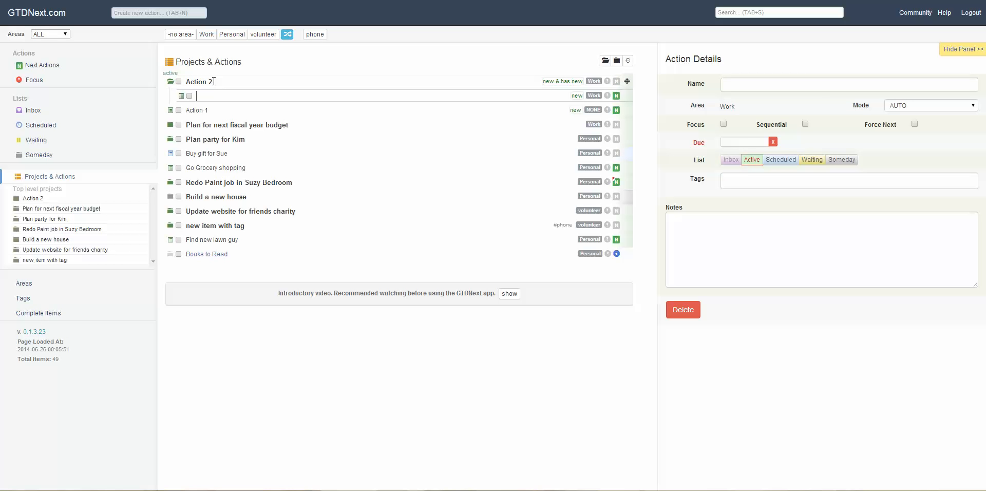
pyautogui.click(214, 81)
pyautogui.press('Down')
pyautogui.hotkey('shift', 'Tab')
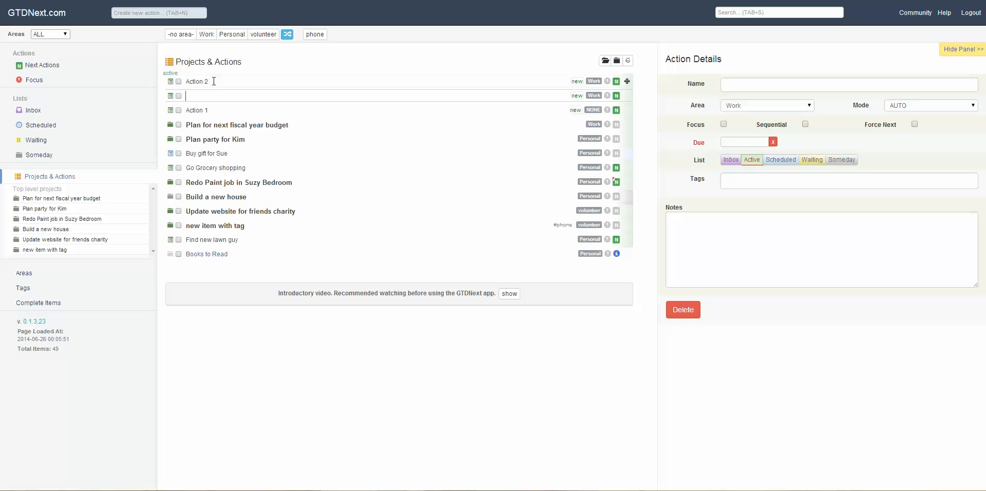
pyautogui.write('Action 3')
pyautogui.press('Return')
# Create an item named "Project" below Action 3 with a nested action "Here the first item in the project"
pyautogui.write('Pr')
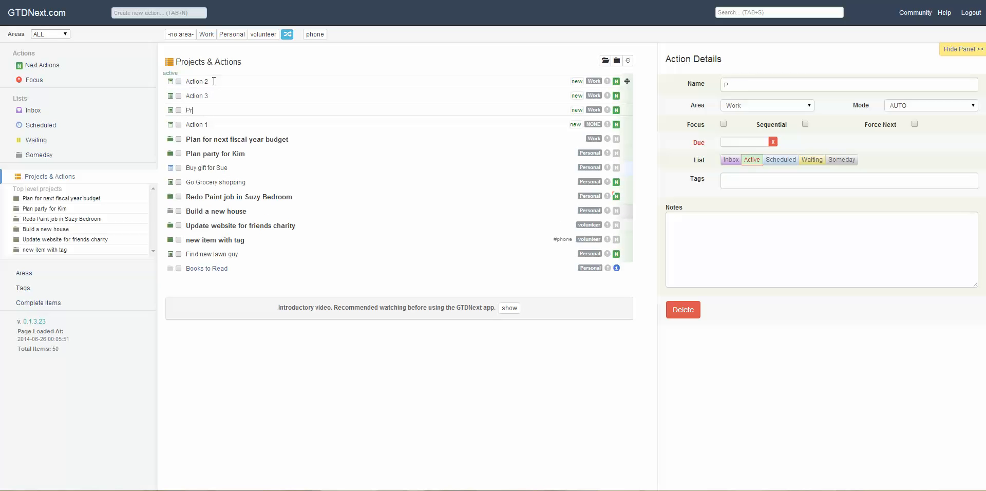
pyautogui.write('ojecti')
pyautogui.press('Return')
pyautogui.press('Tab')
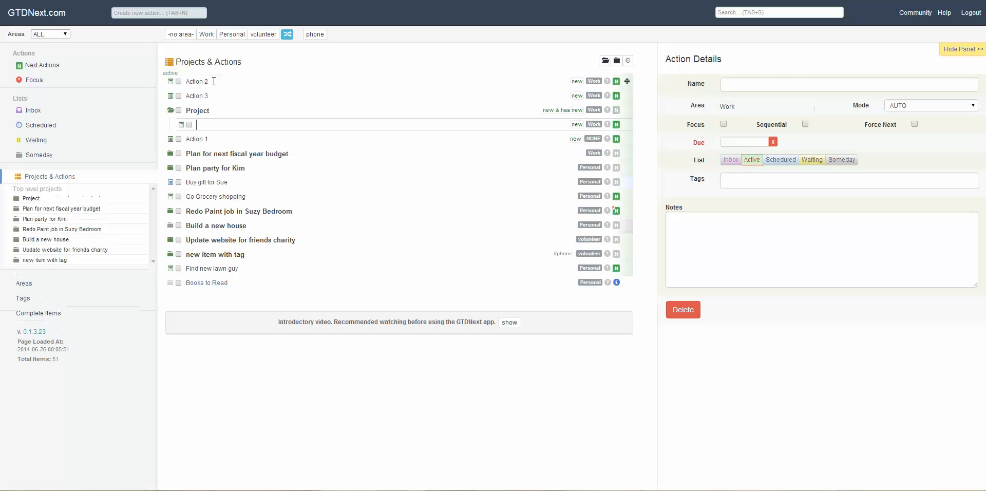
pyautogui.write('Here the first item in teh proj')
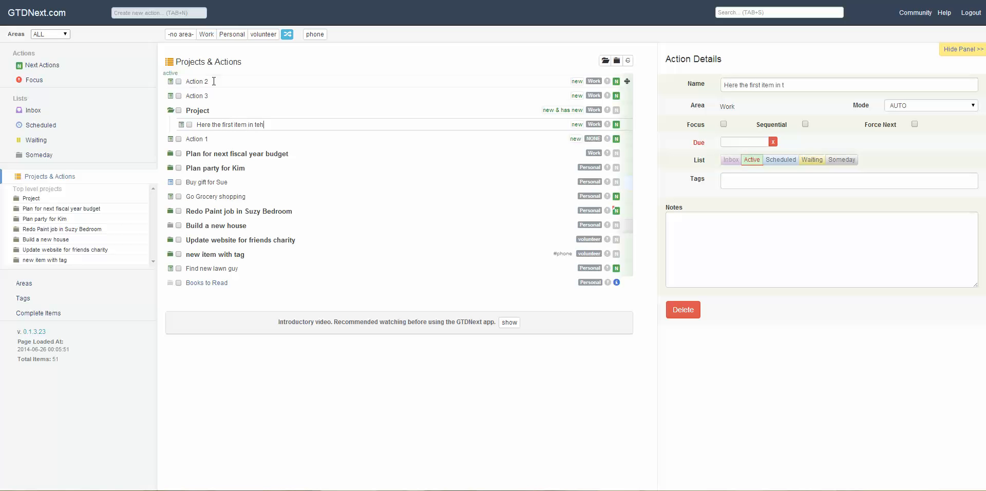
pyautogui.press('BackSpace')
pyautogui.press('BackSpace')
pyautogui.press('BackSpace')
pyautogui.press('BackSpace')
pyautogui.press('BackSpace')
pyautogui.press('BackSpace')
pyautogui.press('BackSpace')
pyautogui.write('he project')
# Nest Action 1 as the last item of Project, and move Action 2 and Action 3 to the beginning of Project
pyautogui.click(187, 139)
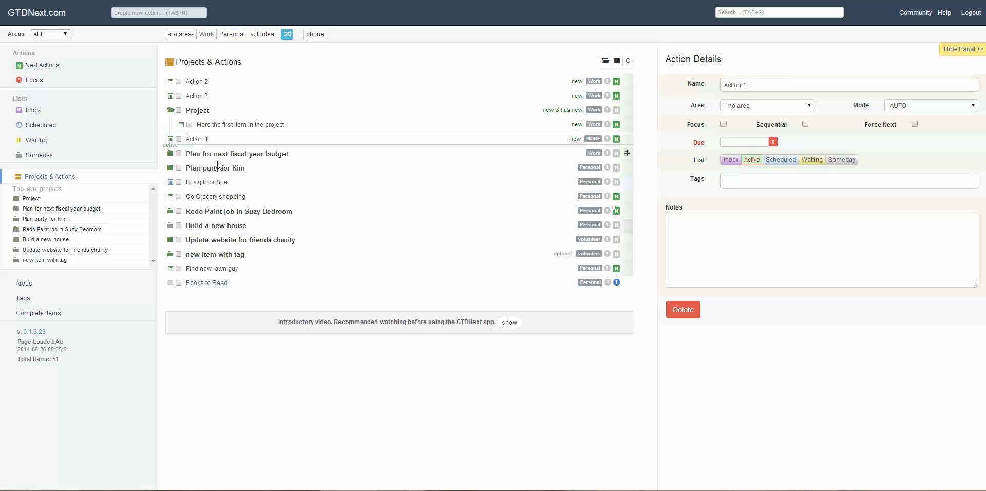
pyautogui.press('Tab')
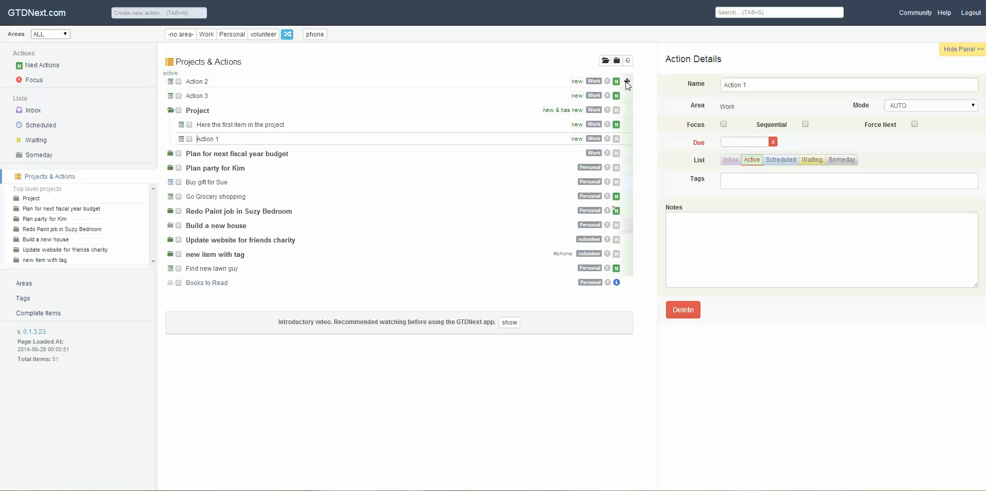
pyautogui.moveTo(626, 83); pyautogui.dragTo(626, 120)
pyautogui.moveTo(627, 81); pyautogui.dragTo(626, 121)
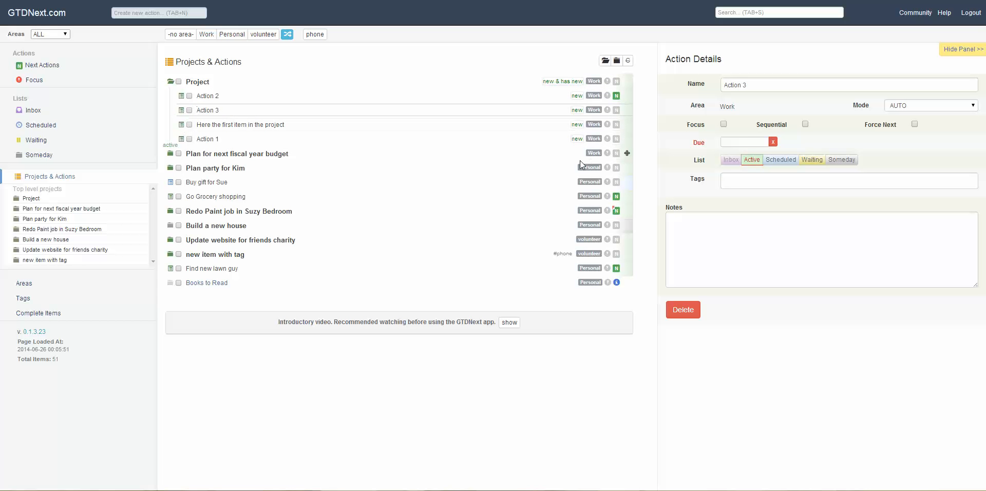
# Move Action 1 to the beginning of Project and place "Plan for next fiscal year budget" above Project at the top level
pyautogui.moveTo(627, 154); pyautogui.dragTo(626, 110)
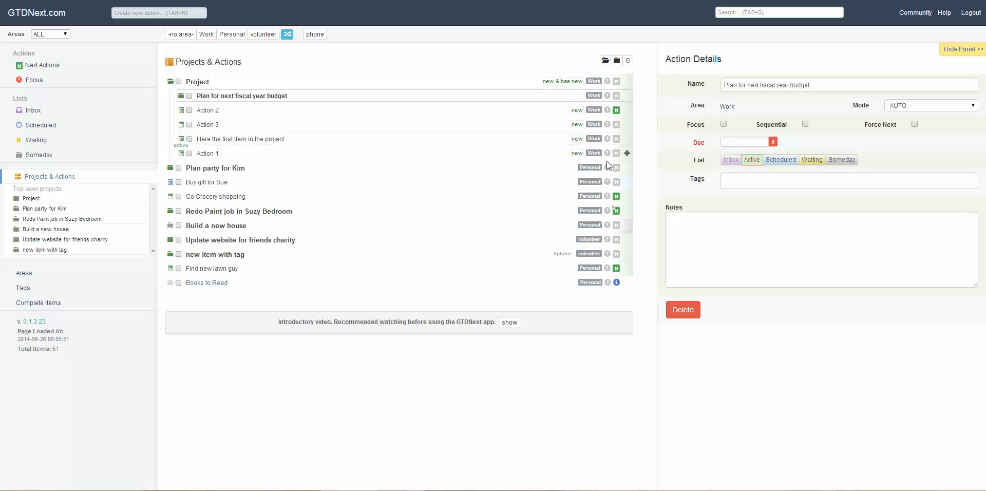
pyautogui.moveTo(628, 155); pyautogui.dragTo(625, 79)
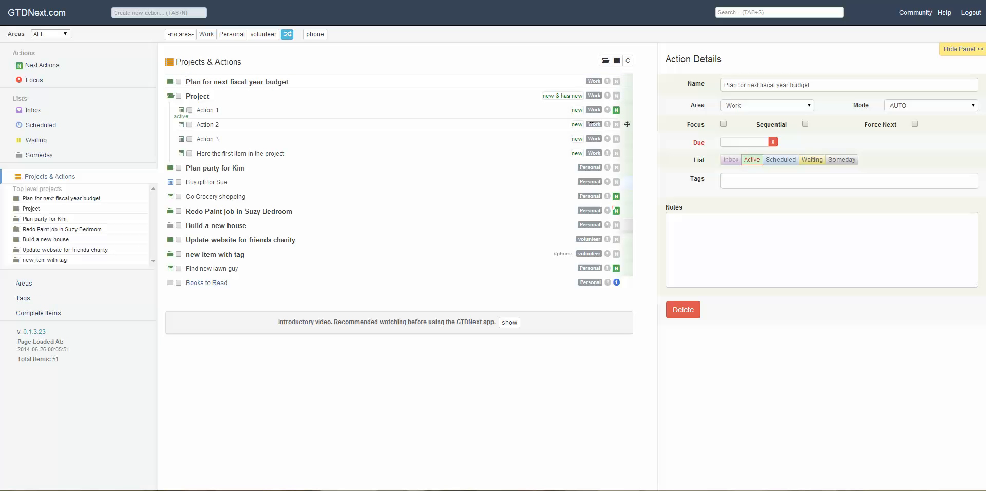
# Move "Here the first item in the project" to the beginning of Project, above Action 1
pyautogui.click(221, 110)
pyautogui.click(228, 124)
pyautogui.click(232, 138)
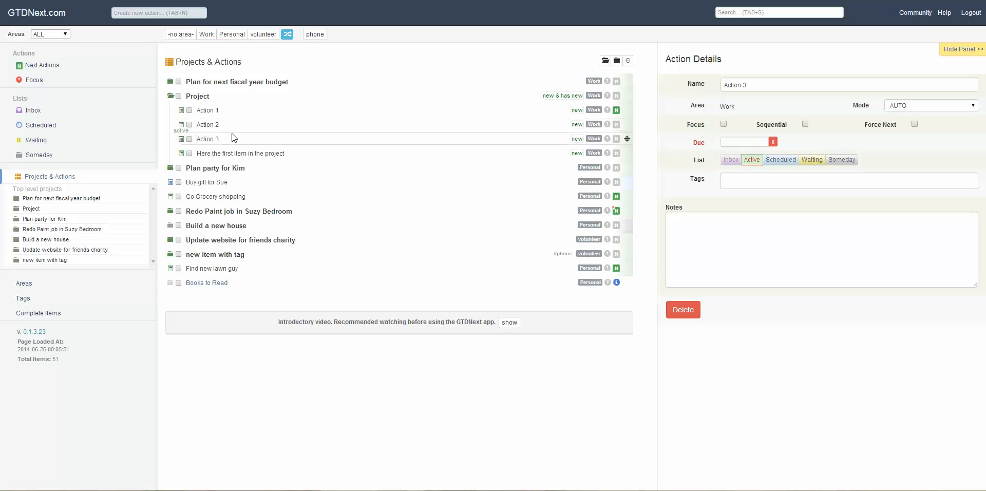
pyautogui.click(241, 153)
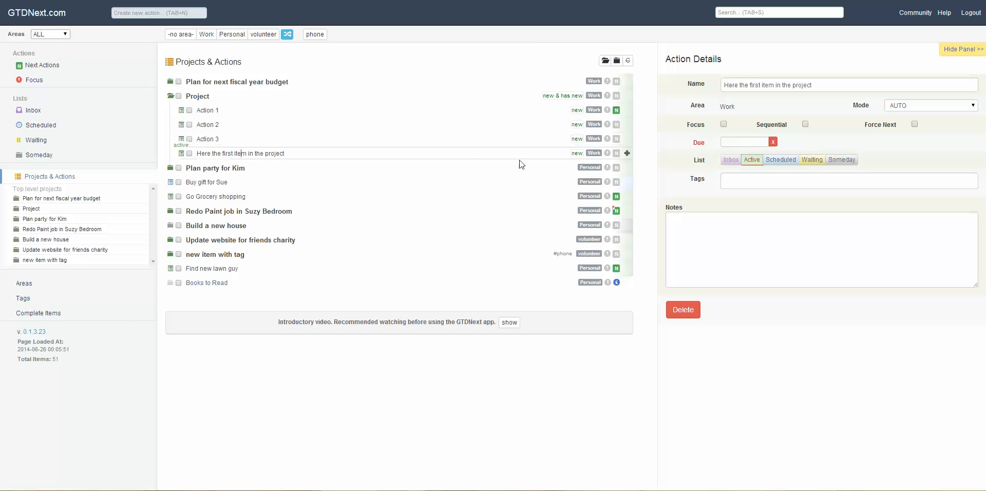
pyautogui.moveTo(627, 153); pyautogui.dragTo(624, 105)
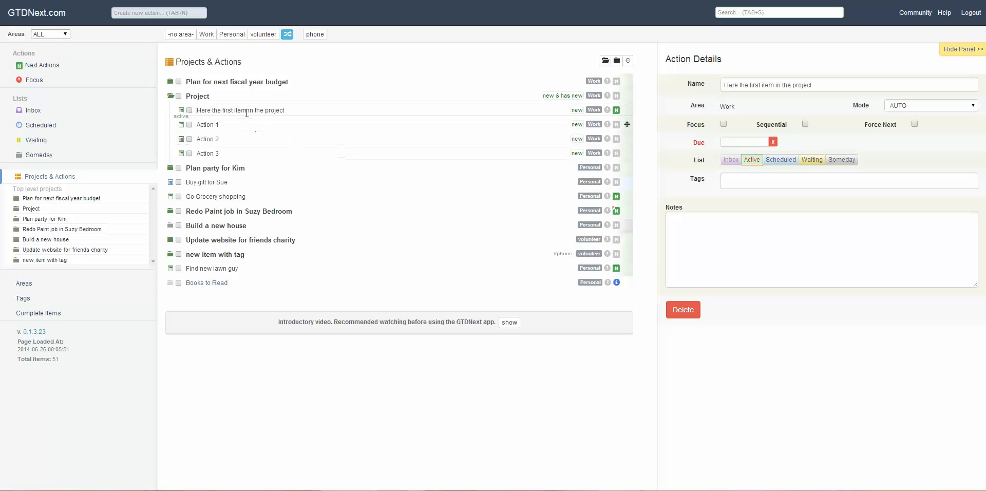
# Go through the nested actions of Project one by one to examine their order and next-action markers
pyautogui.click(220, 125)
pyautogui.click(220, 138)
pyautogui.click(216, 153)
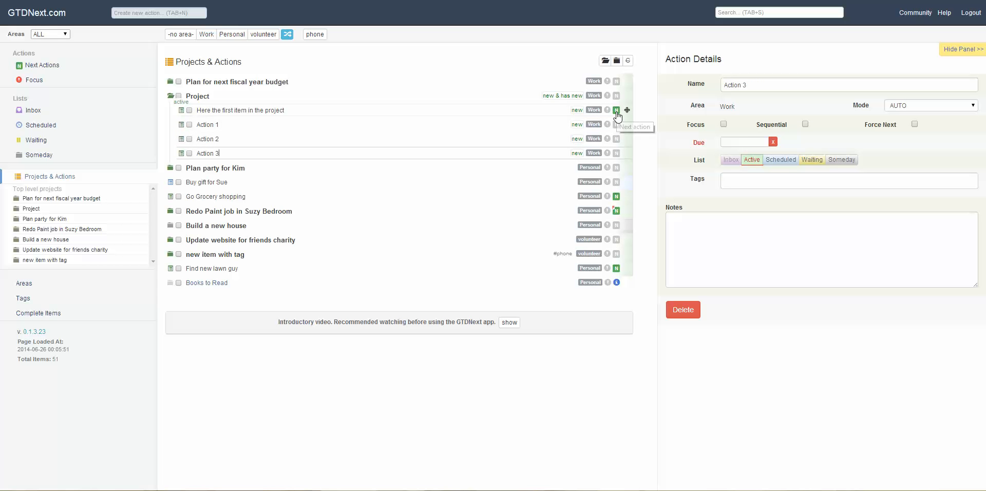
pyautogui.click(228, 111)
pyautogui.click(231, 125)
pyautogui.click(239, 139)
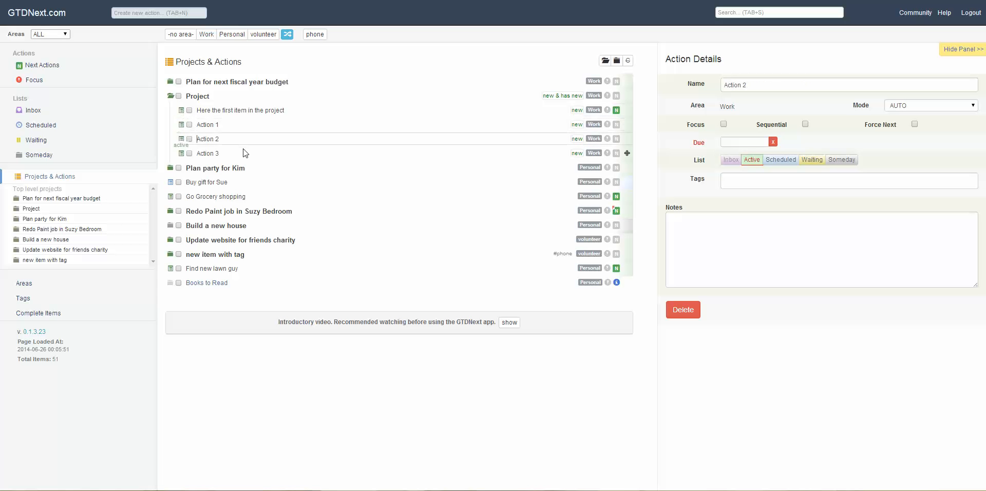
pyautogui.click(244, 152)
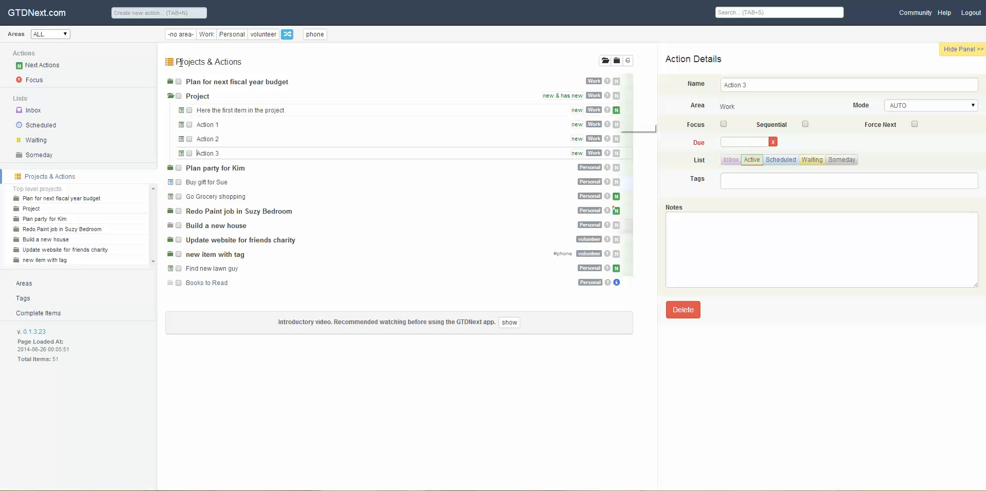
# Look up Project's first item in the Next Actions list, and view its parent project on its own and among all projects
pyautogui.click(50, 68)
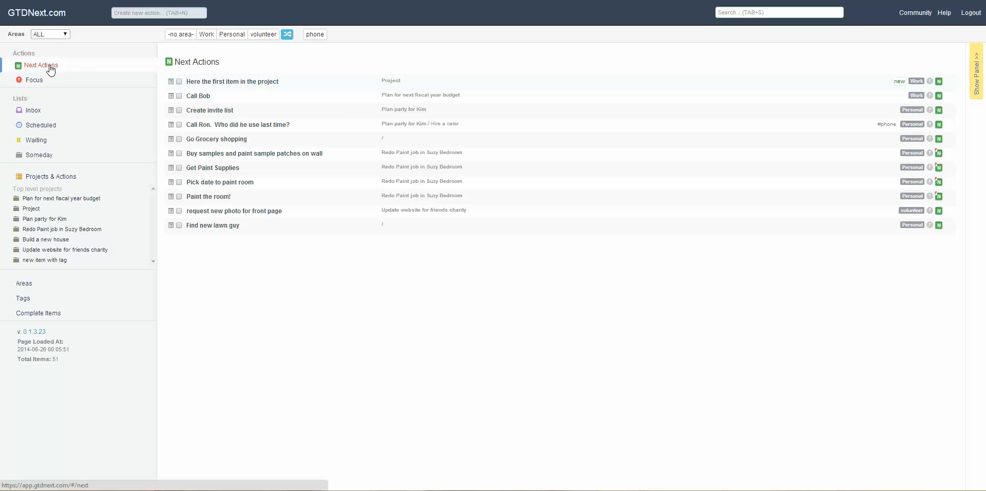
pyautogui.moveTo(194, 81); pyautogui.dragTo(269, 81)
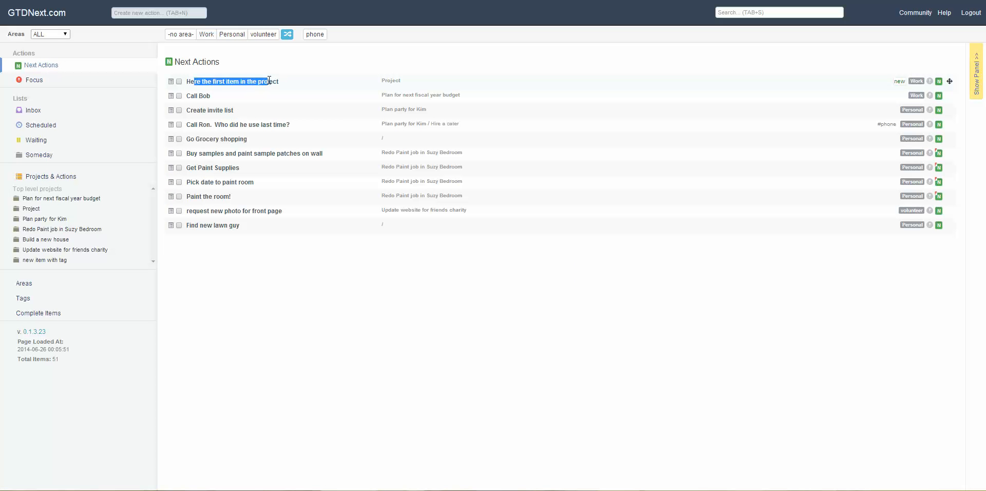
pyautogui.click(218, 81)
pyautogui.click(391, 83)
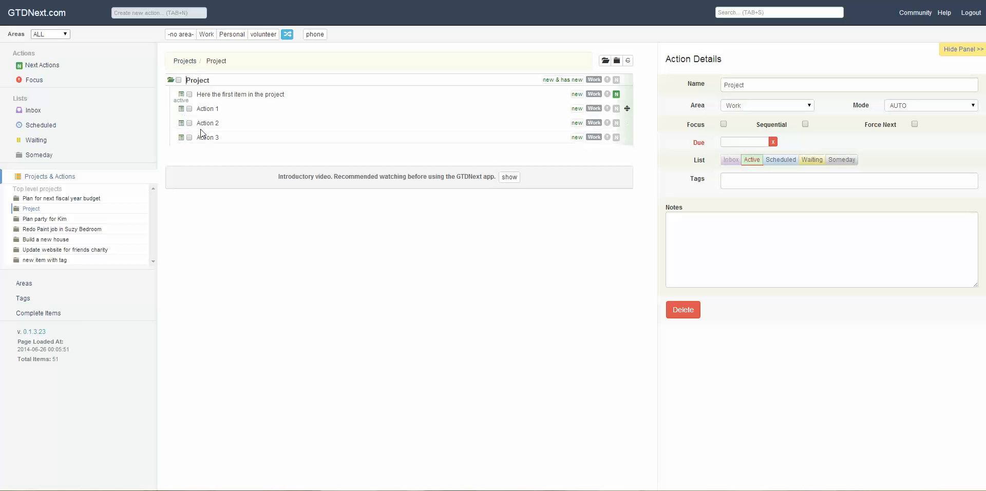
pyautogui.click(189, 64)
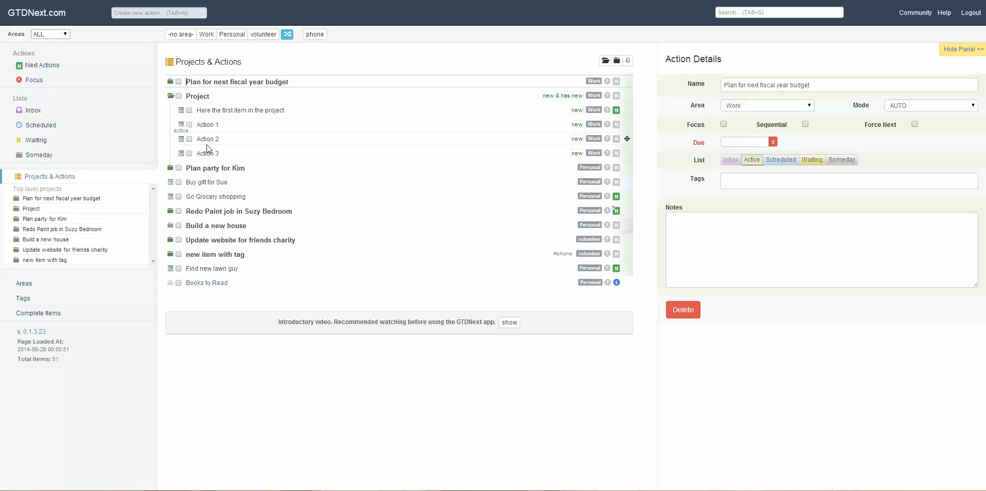
pyautogui.click(200, 97)
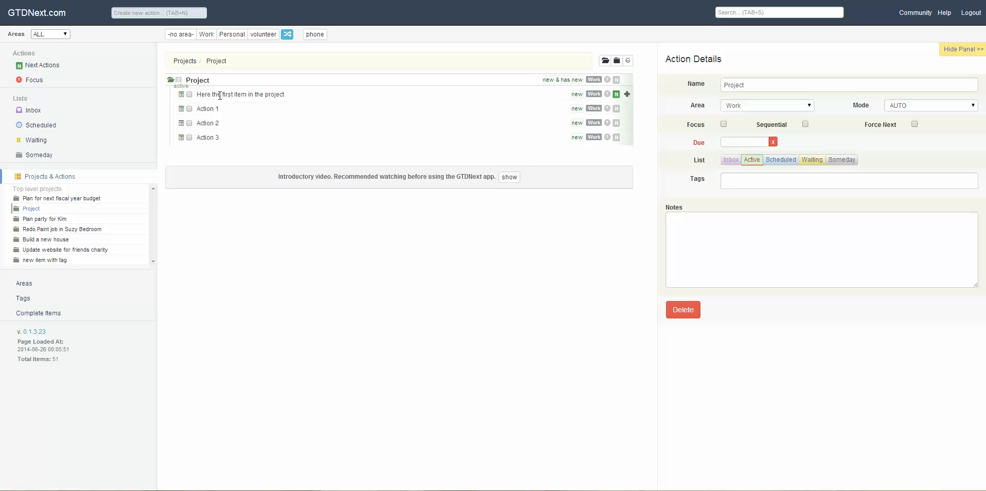
# Force Action 1 in Project to be a next action, toggling Force Next off and on before leaving it enabled
pyautogui.click(225, 95)
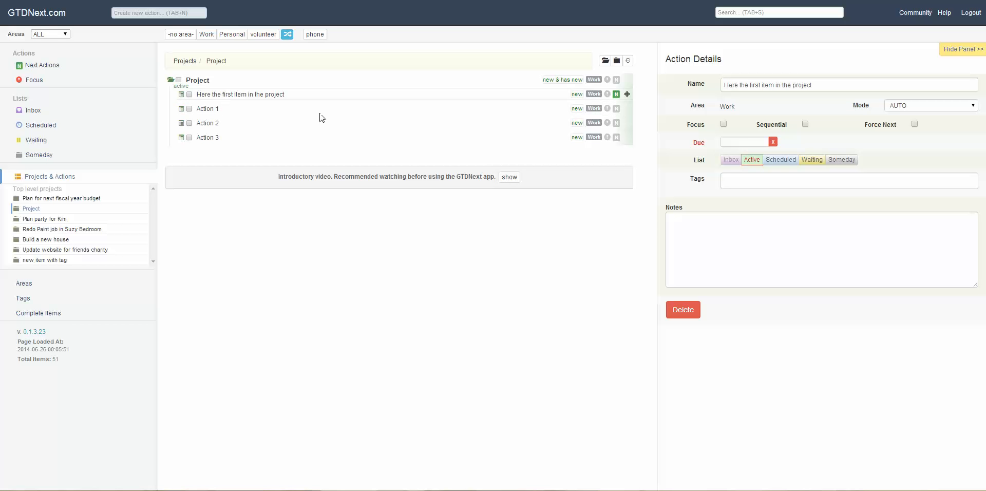
pyautogui.click(616, 108)
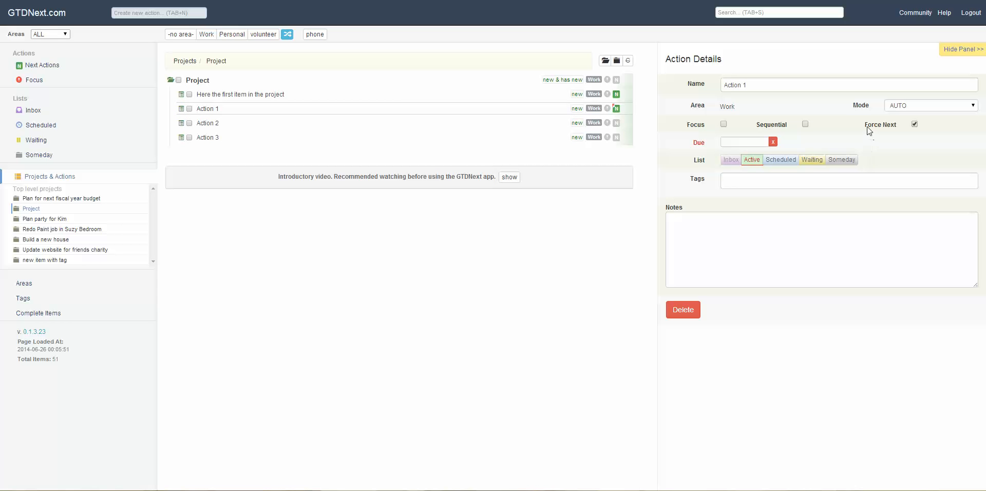
pyautogui.click(915, 125)
pyautogui.click(915, 124)
pyautogui.click(915, 124)
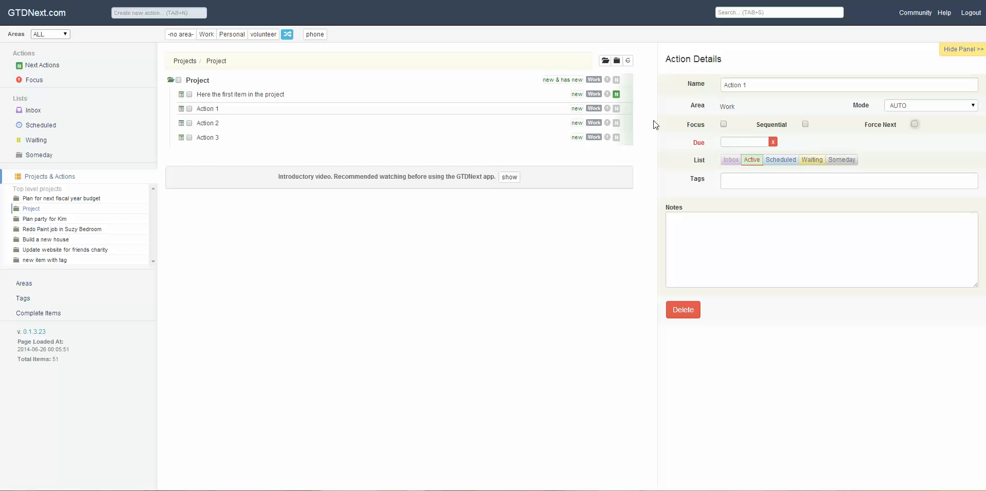
pyautogui.click(616, 109)
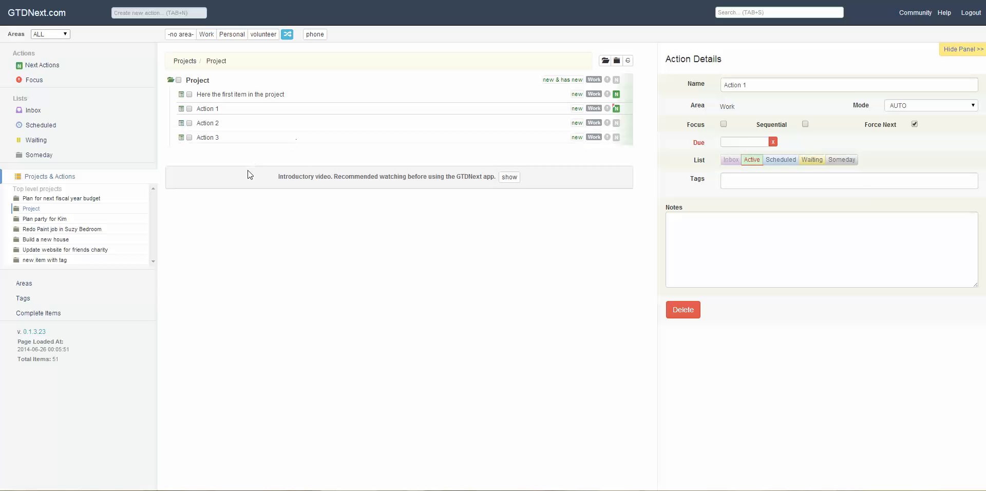
# Flag "Here the first item in the project" for Focus from the Next Actions list and view the Focus list
pyautogui.click(32, 69)
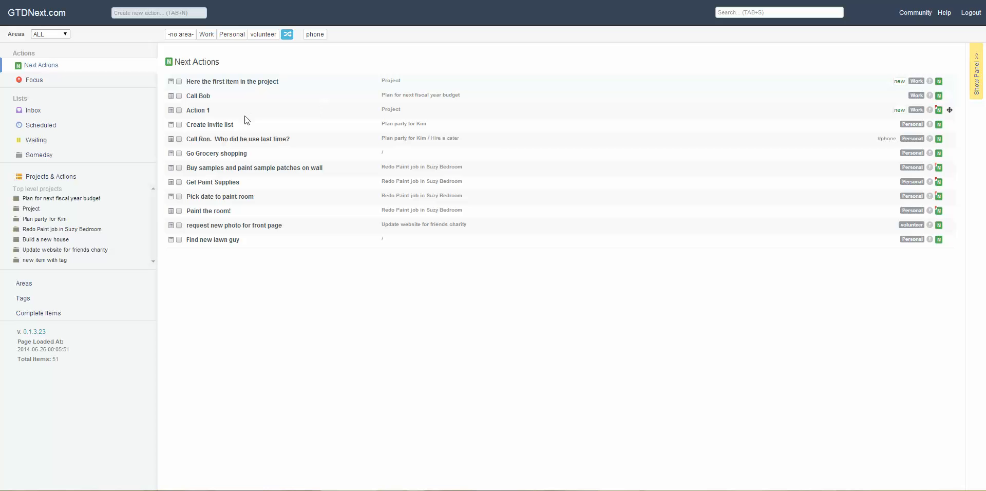
pyautogui.click(929, 81)
pyautogui.click(34, 180)
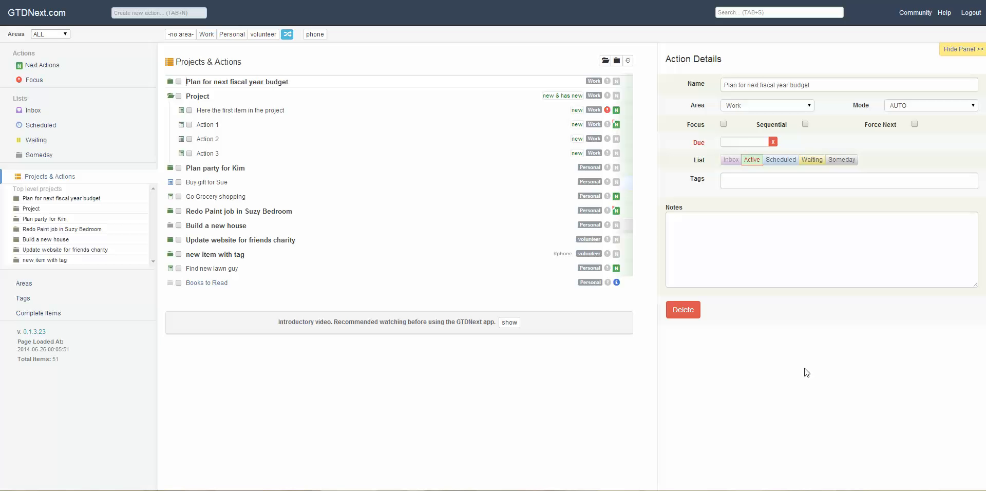
pyautogui.click(32, 81)
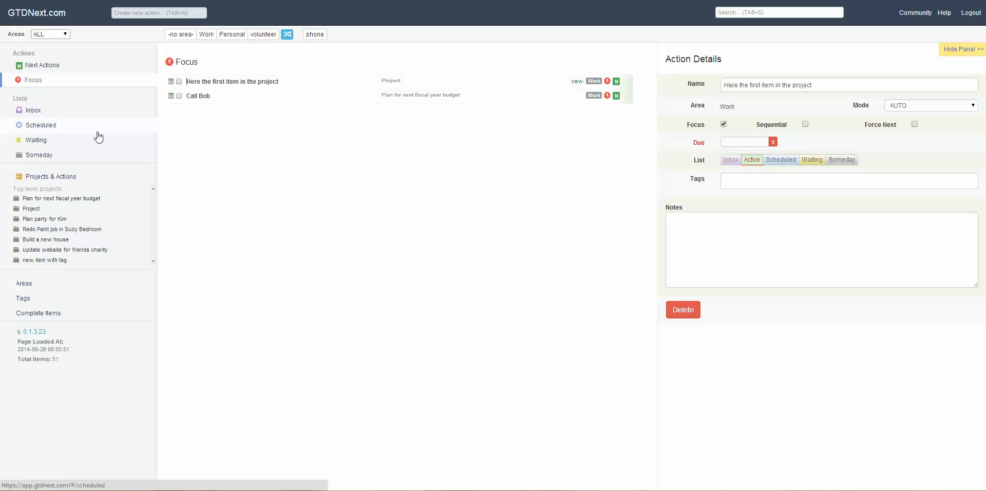
# Try filtering the Focus list by the Work and Personal areas and by the phone tag, clearing the filters again
pyautogui.click(206, 38)
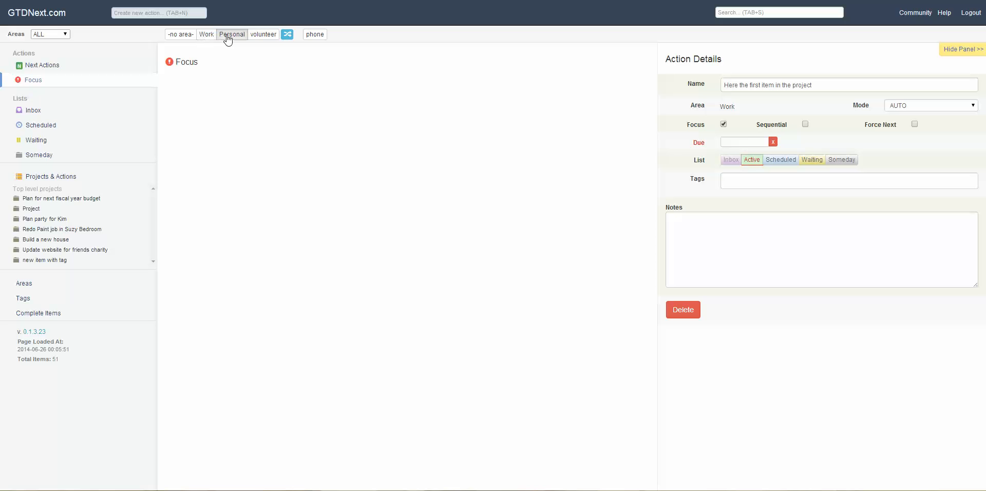
pyautogui.click(228, 39)
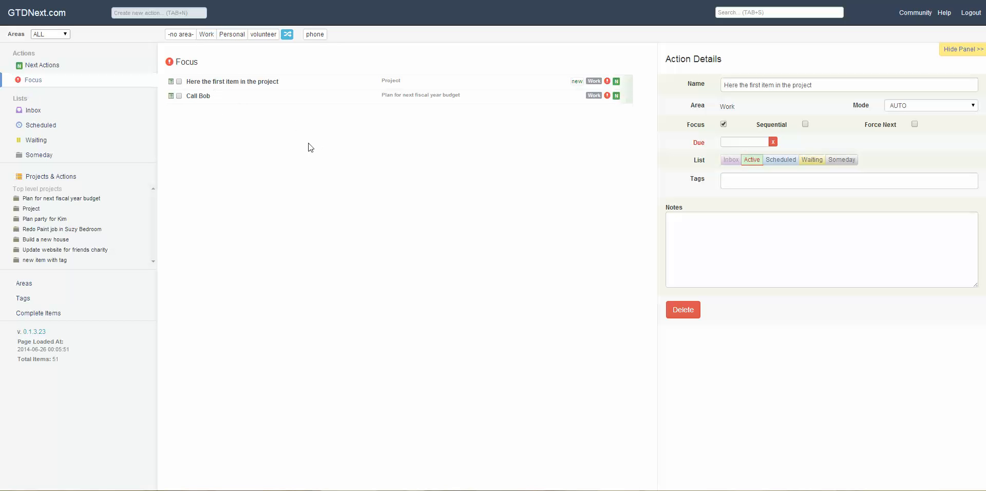
pyautogui.click(319, 39)
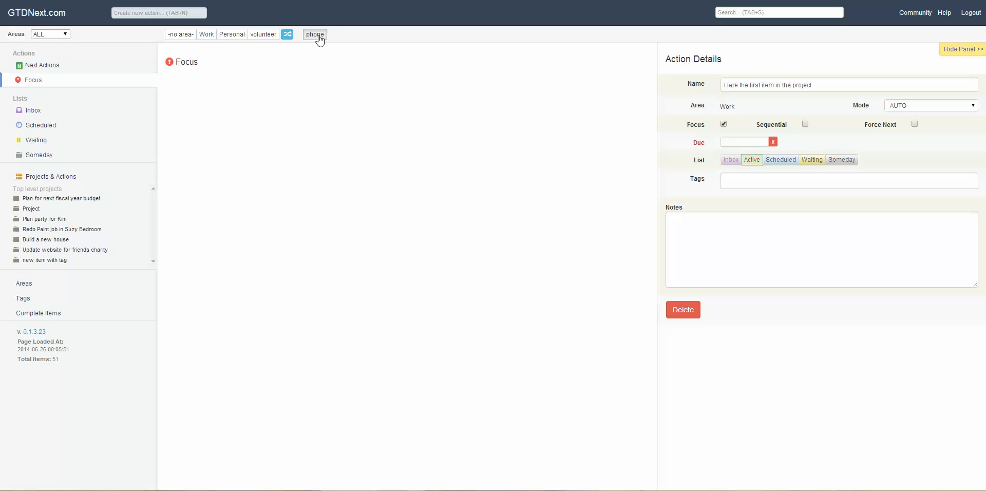
pyautogui.click(318, 38)
# Add the existing "phone" tag to the call action from "Plan for next fiscal year budget" in the Focus list
pyautogui.click(204, 96)
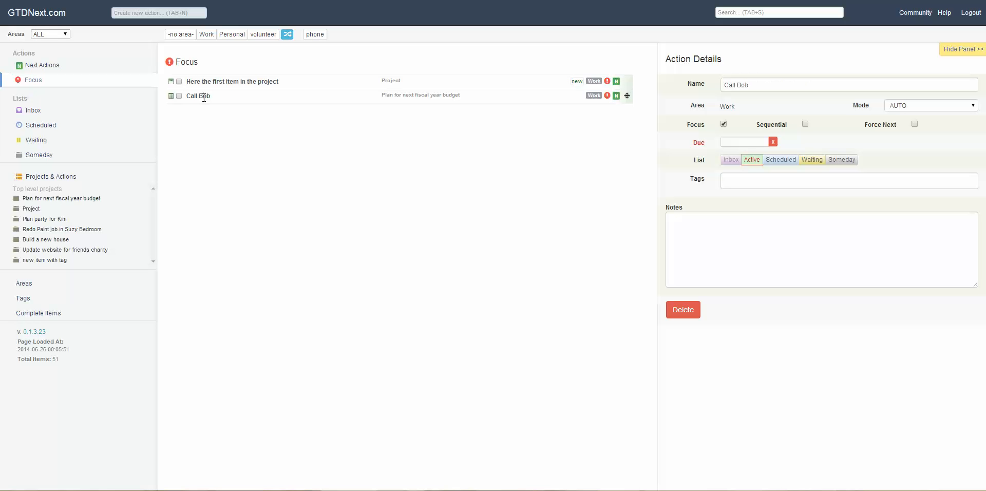
pyautogui.click(749, 187)
pyautogui.write('phon')
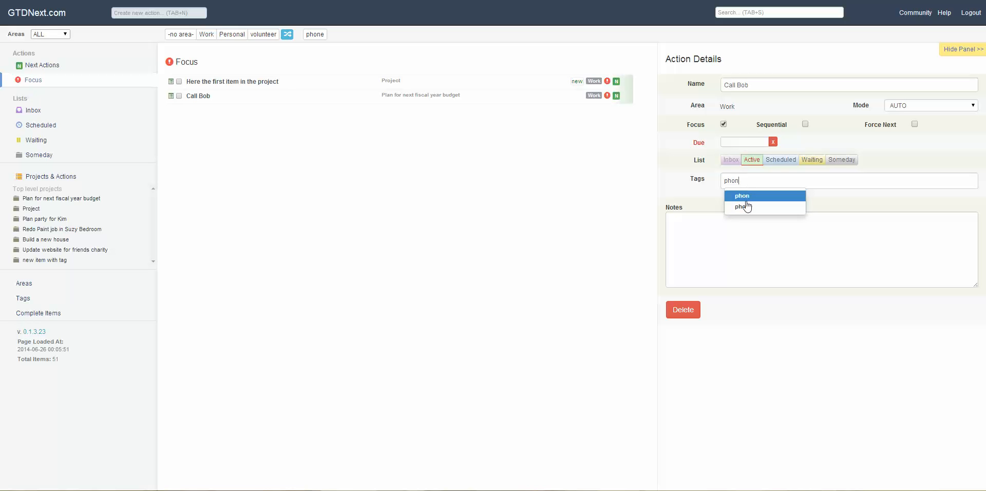
pyautogui.click(745, 206)
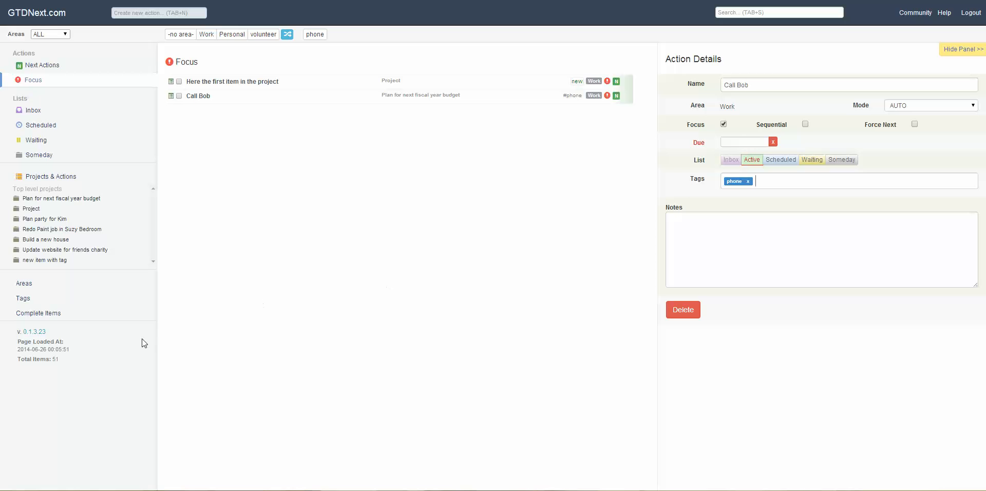
# View the list of defined tags and return to the Next Actions list
pyautogui.click(25, 301)
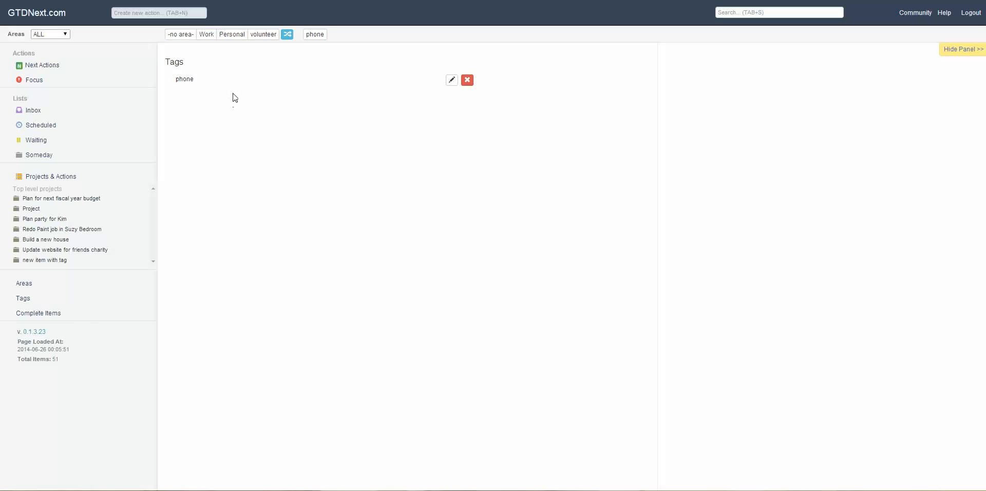
pyautogui.click(43, 70)
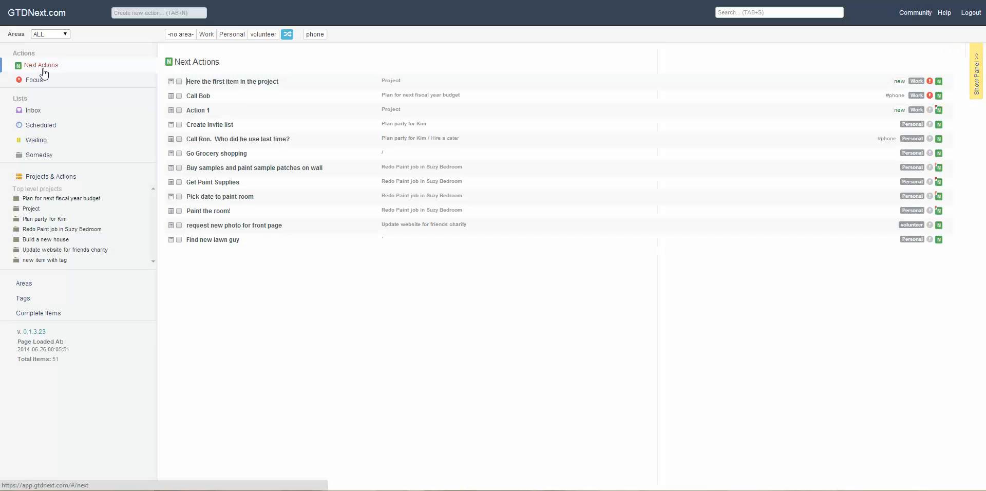